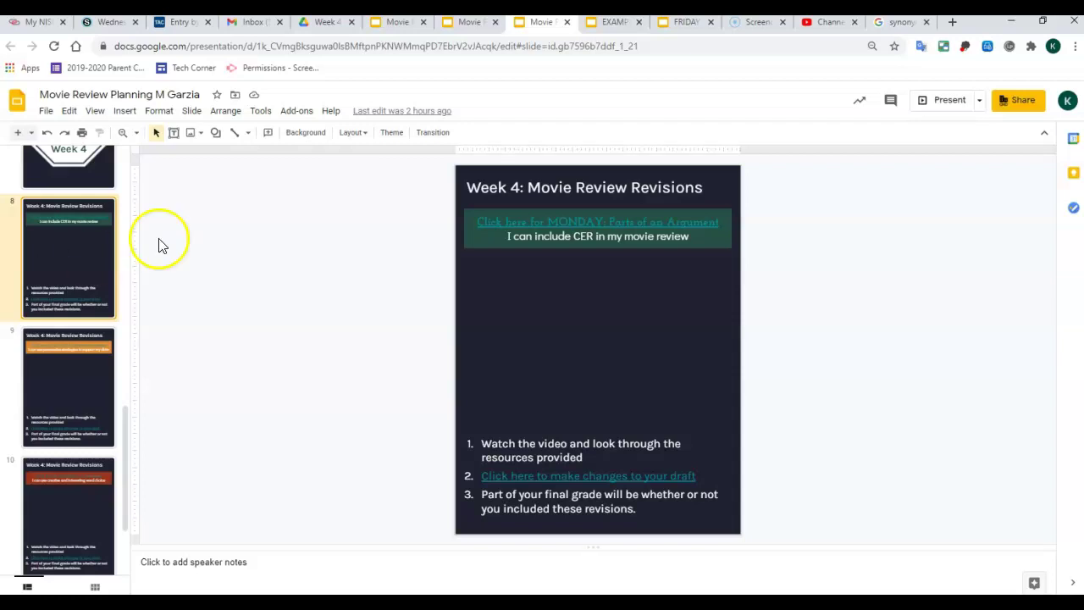
Follow slide 8's 'Click here for MONDAY' link to the MONDAY Revising Mini Lessons deck.
{"action": "left_click", "coordinate": [570, 221]}
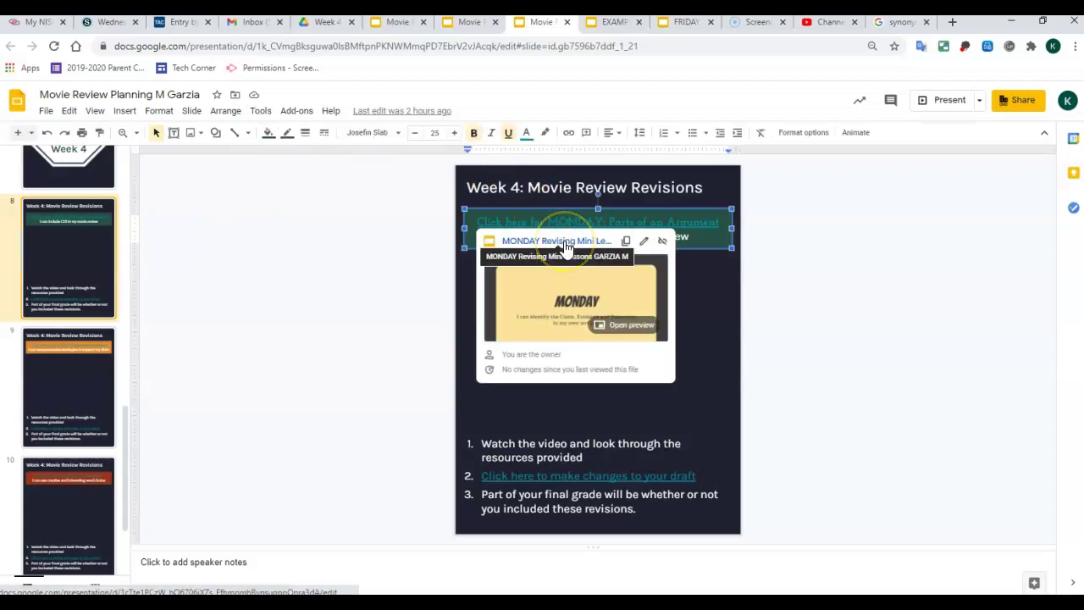
{"action": "left_click", "coordinate": [565, 244]}
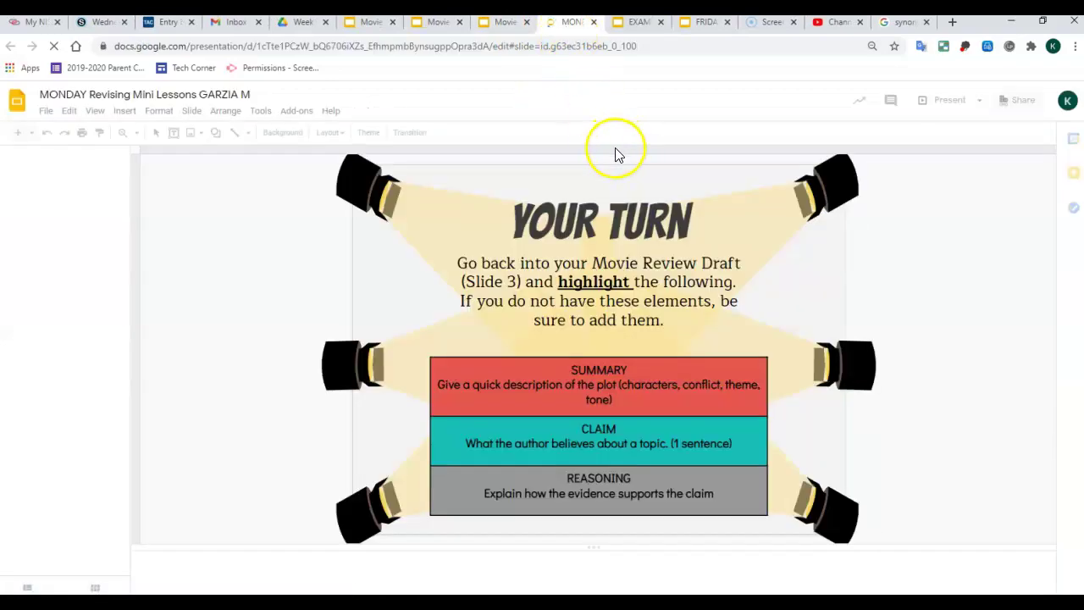
Show slide 1, the MONDAY learning-target slide.
{"action": "left_click", "coordinate": [94, 178]}
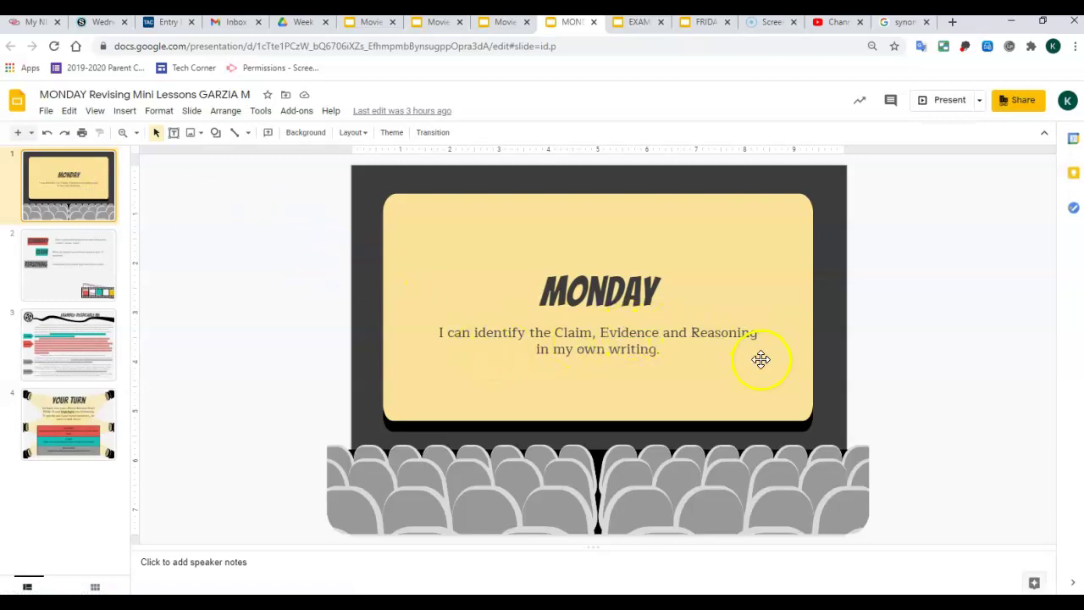
On slide 2, shift the Summary description text left to line up with Claim and Reasoning.
{"action": "left_click", "coordinate": [97, 264]}
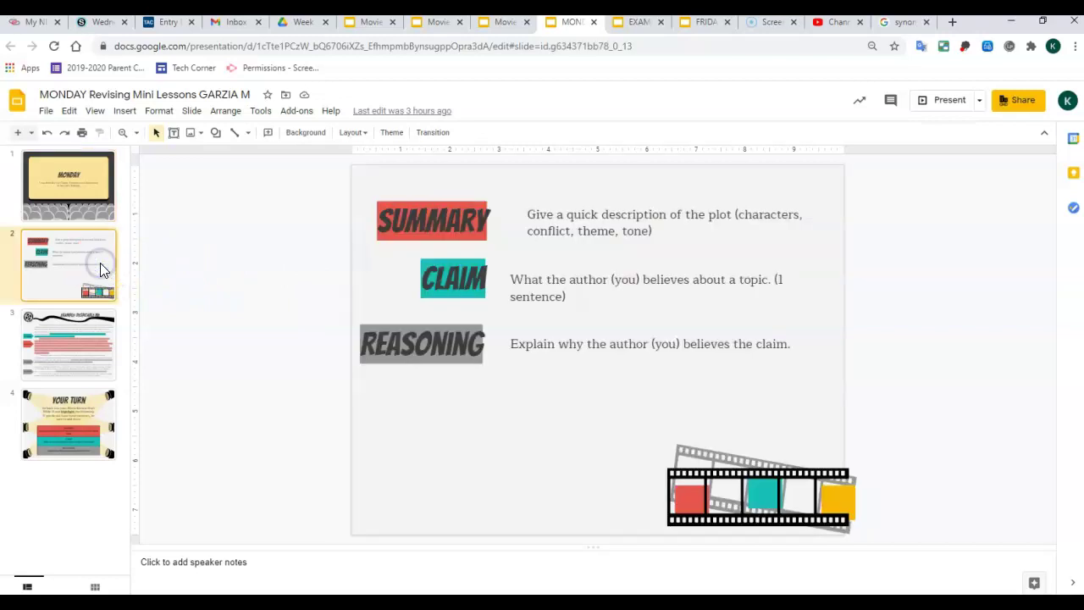
{"action": "left_click", "coordinate": [530, 216]}
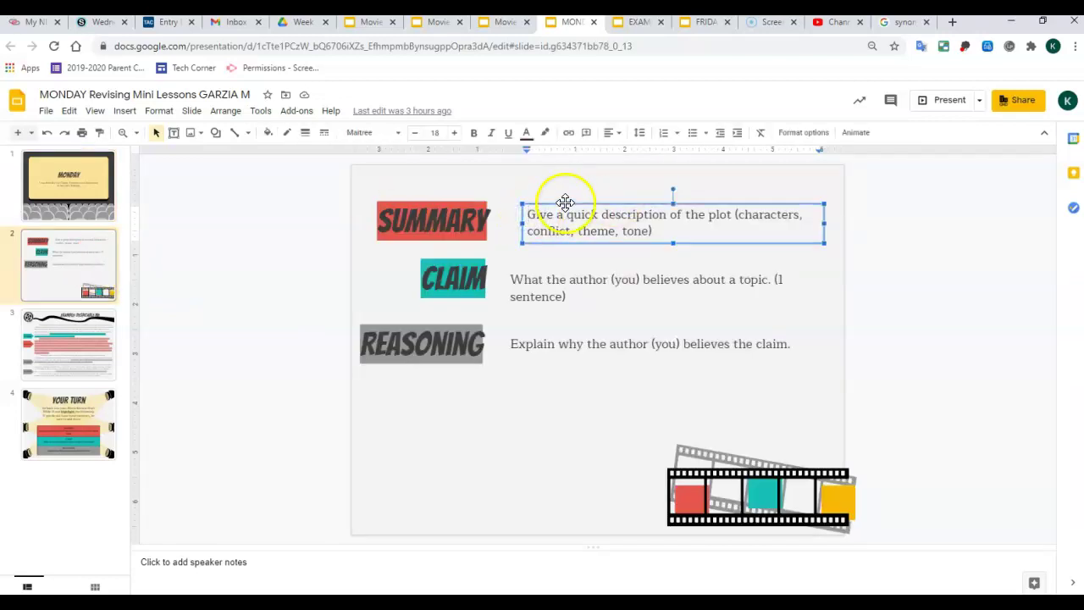
{"action": "left_click_drag", "start_coordinate": [564, 203], "coordinate": [548, 206]}
{"action": "left_click", "coordinate": [549, 209]}
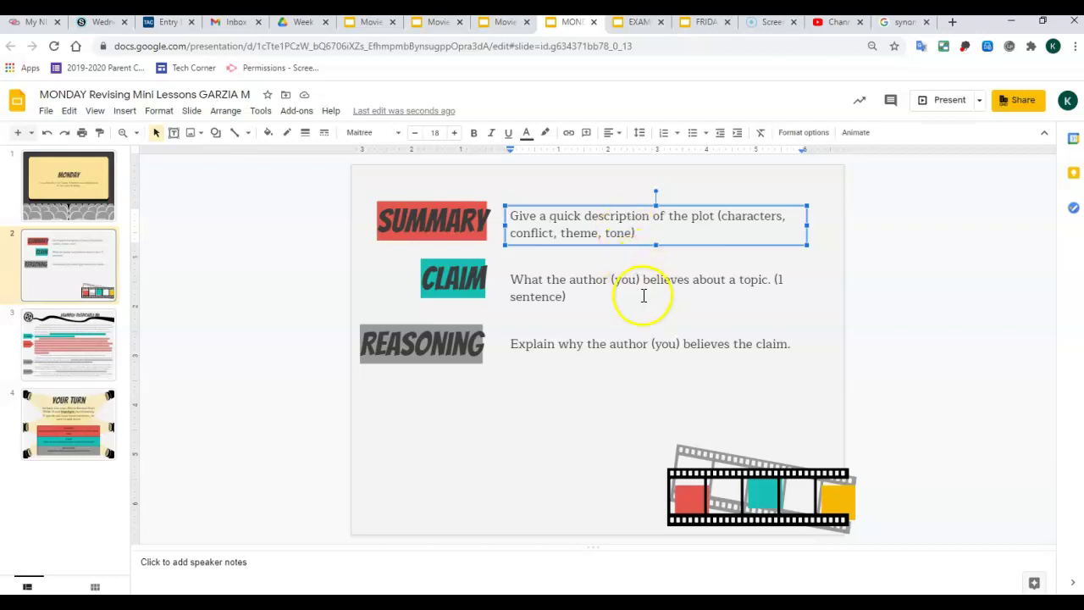
{"action": "left_click", "coordinate": [459, 276]}
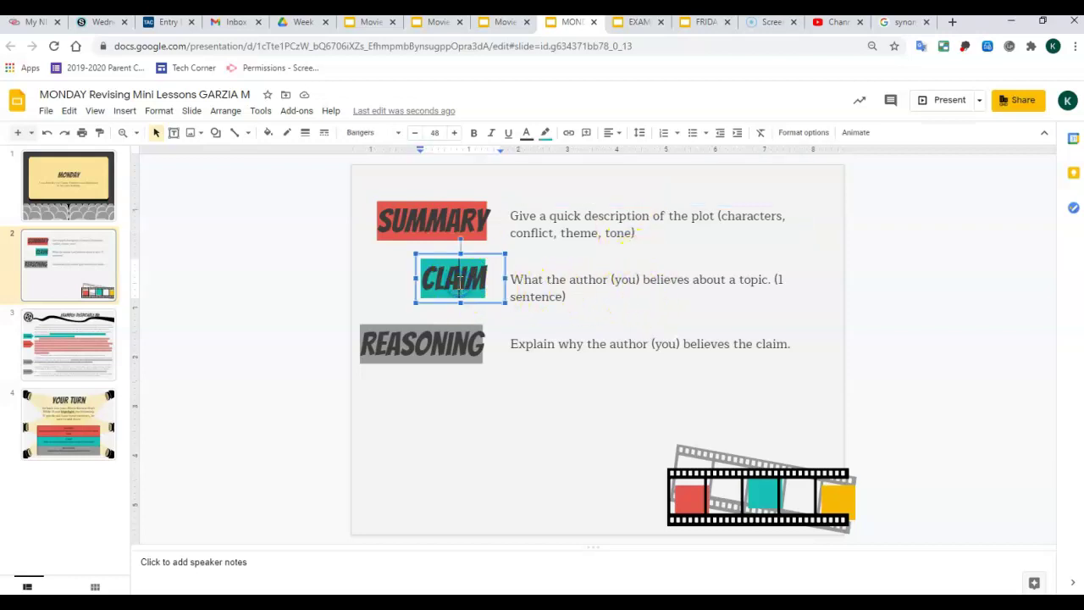
{"action": "left_click", "coordinate": [387, 281]}
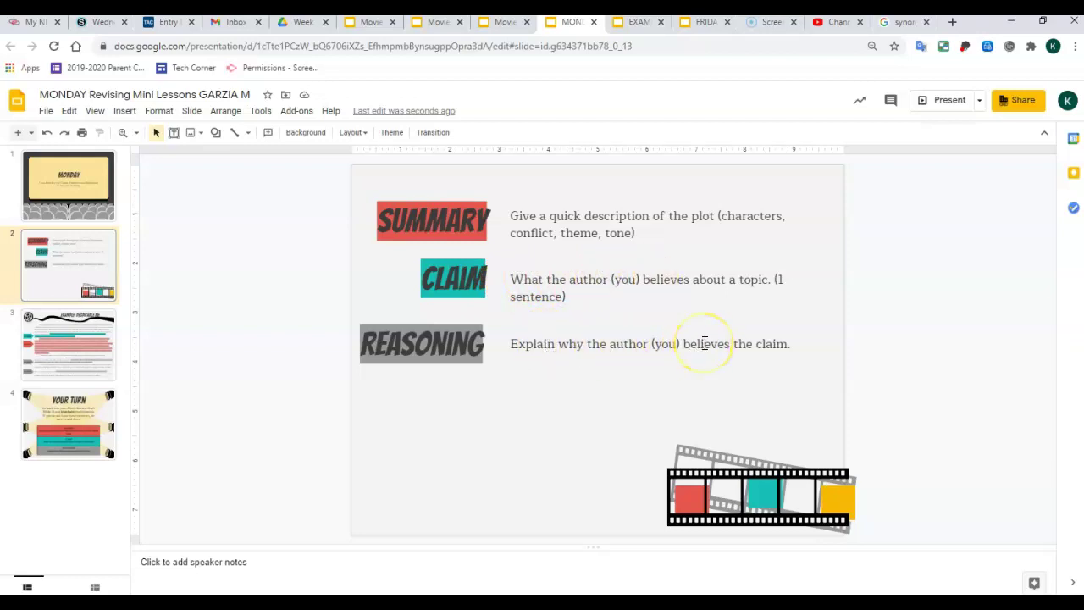
Display slide 3, the Despicable Me example review.
{"action": "left_click", "coordinate": [55, 340]}
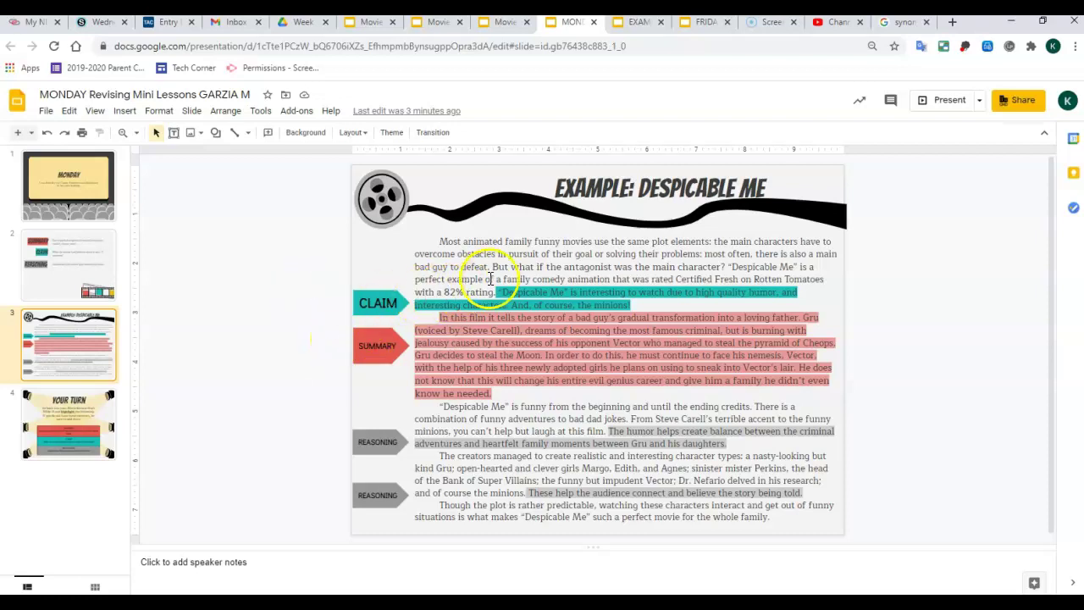
Point out the example's claim sentence and summary paragraph by selecting each.
{"action": "left_click", "coordinate": [536, 295]}
{"action": "left_click_drag", "start_coordinate": [599, 297], "coordinate": [640, 306]}
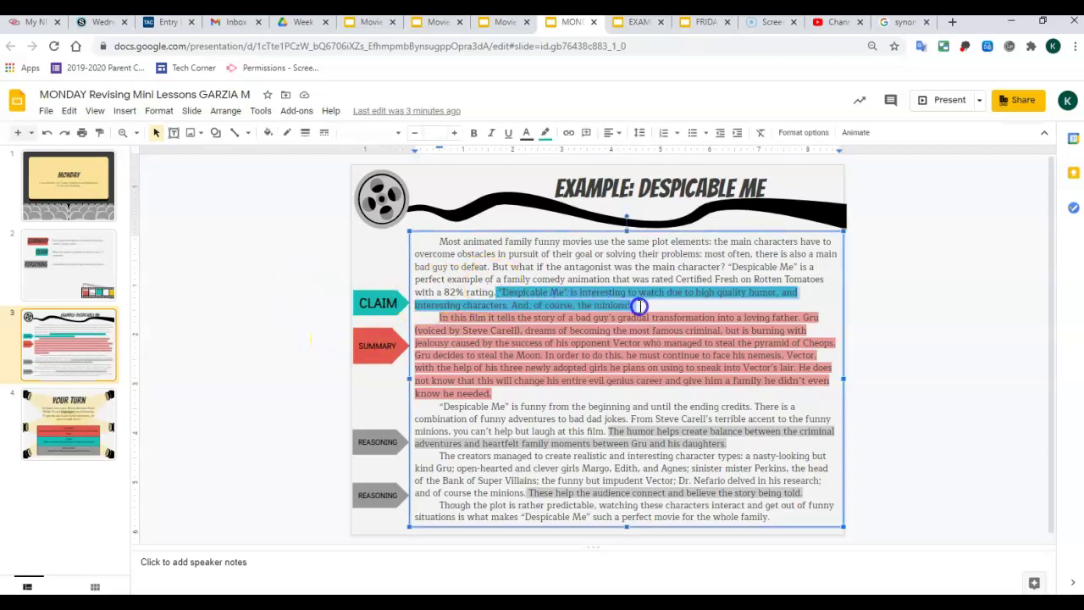
{"action": "left_click", "coordinate": [622, 303]}
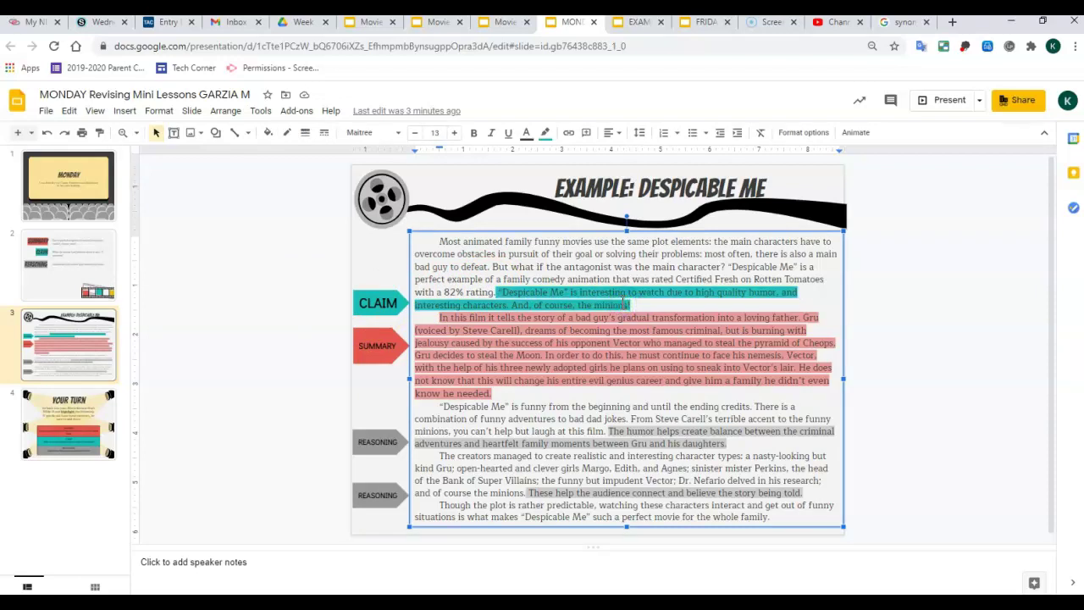
{"action": "mouse_move", "coordinate": [600, 292]}
{"action": "left_mouse_down"}
{"action": "mouse_move", "coordinate": [562, 296]}
{"action": "mouse_move", "coordinate": [613, 284]}
{"action": "left_mouse_up"}
{"action": "left_click", "coordinate": [393, 347]}
{"action": "left_click_drag", "start_coordinate": [432, 316], "coordinate": [496, 389]}
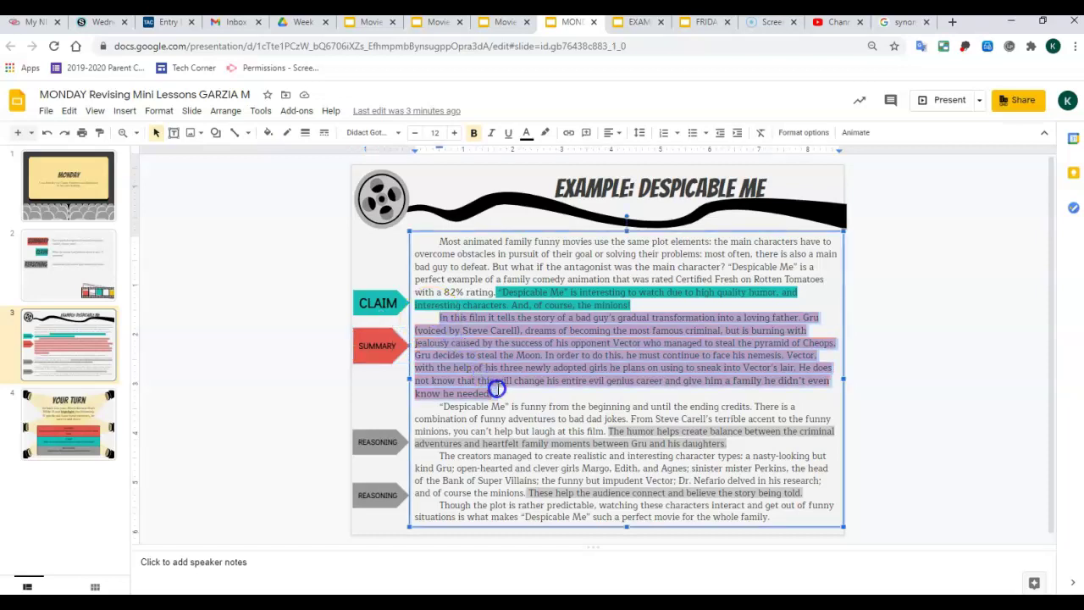
{"action": "left_click", "coordinate": [496, 390]}
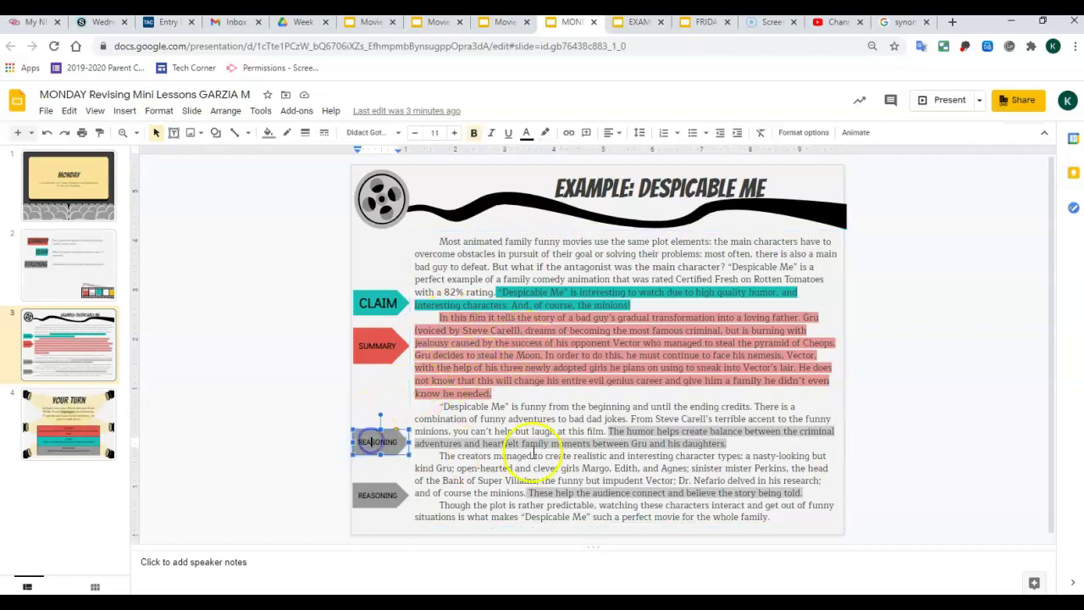
Select the two reasoning sentences in turn, then go to the YOUR TURN slide.
{"action": "left_click", "coordinate": [612, 430]}
{"action": "left_click_drag", "start_coordinate": [612, 431], "coordinate": [716, 440]}
{"action": "left_click", "coordinate": [591, 305]}
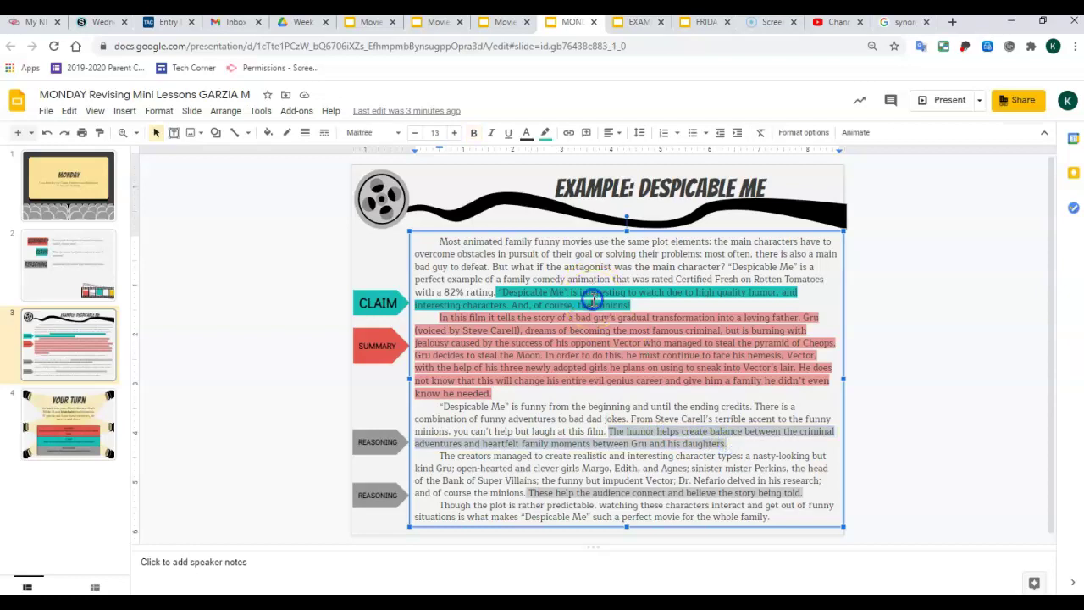
{"action": "left_click_drag", "start_coordinate": [608, 431], "coordinate": [729, 442]}
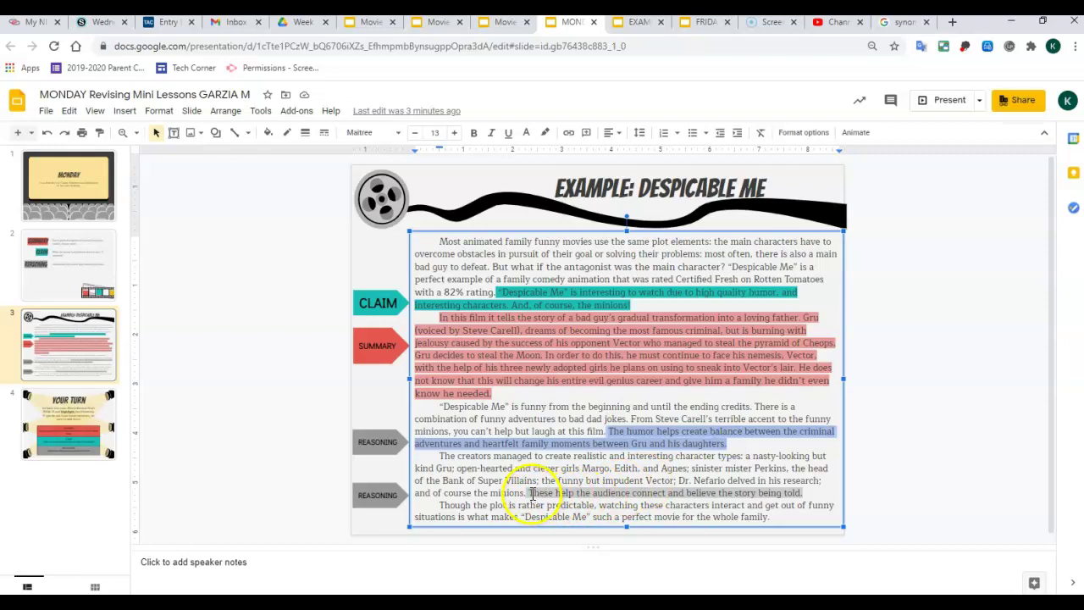
{"action": "left_click_drag", "start_coordinate": [528, 492], "coordinate": [682, 493]}
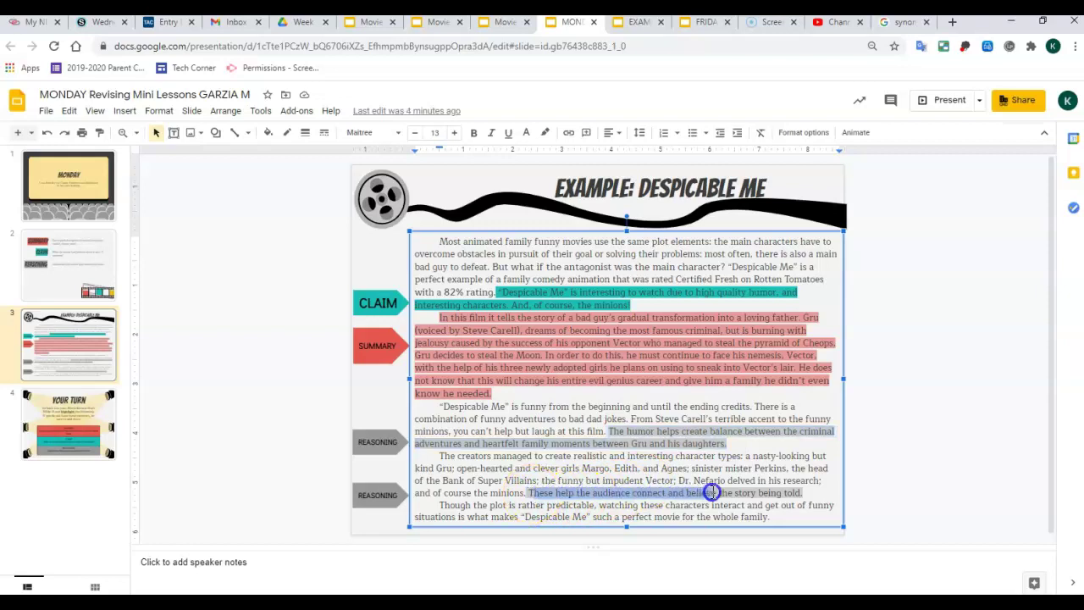
{"action": "left_click", "coordinate": [712, 492]}
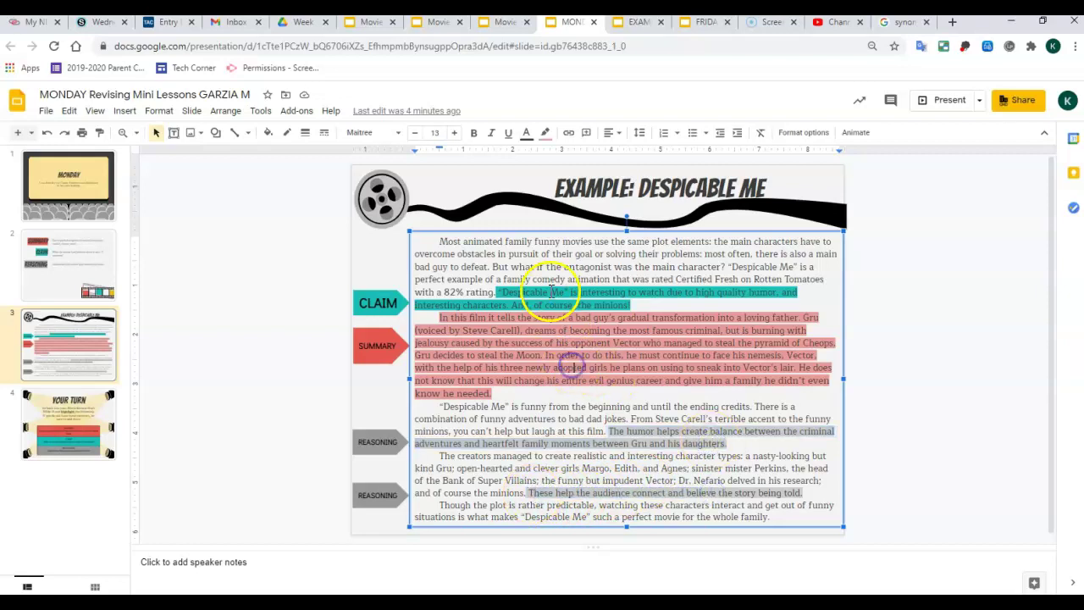
{"action": "left_click", "coordinate": [61, 432]}
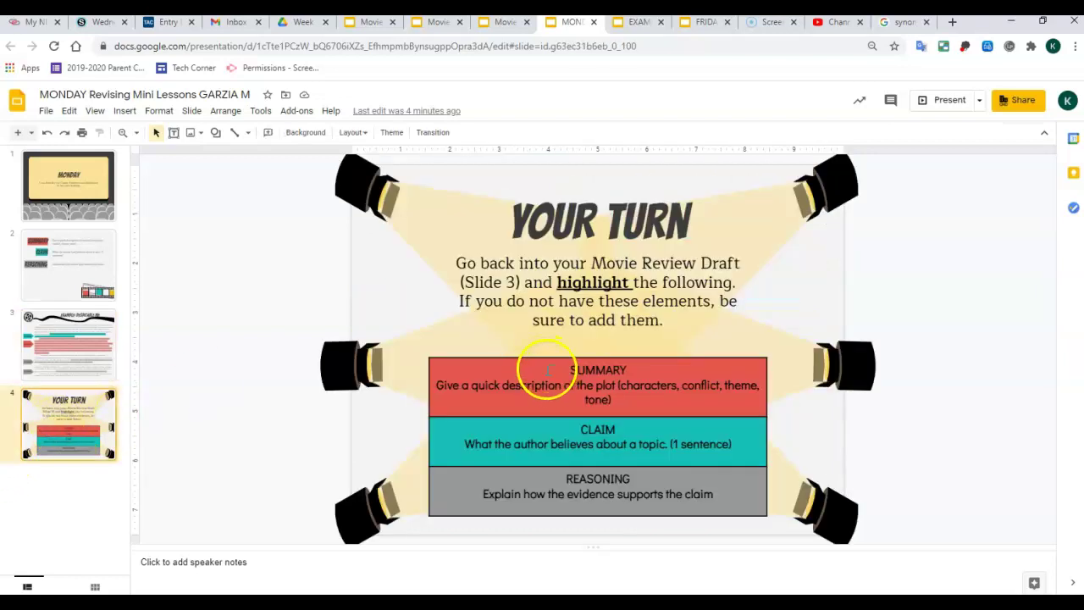
{"action": "left_click", "coordinate": [511, 283]}
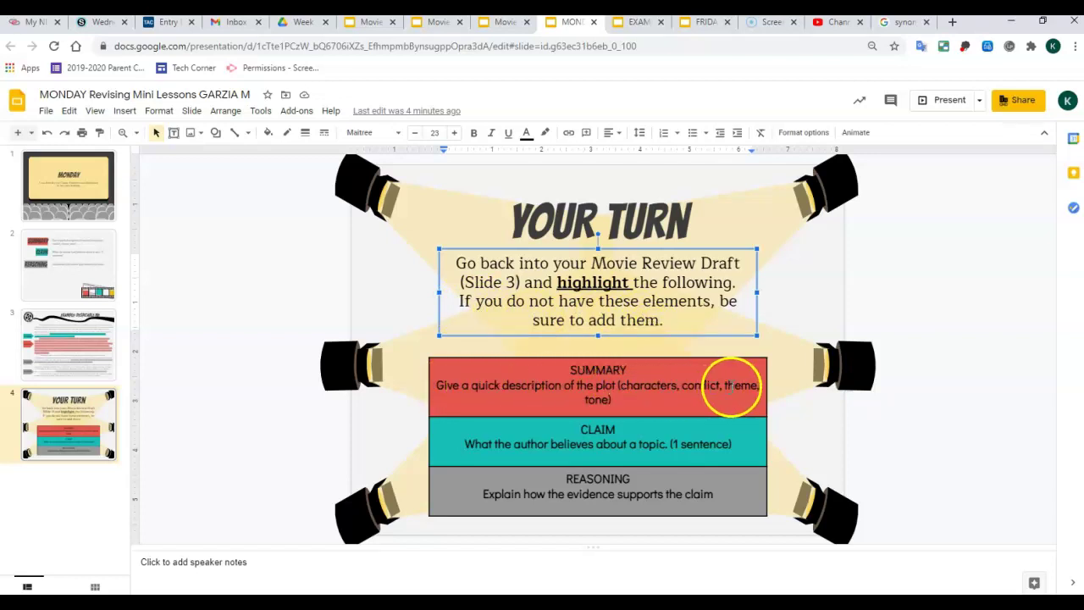
{"action": "left_click", "coordinate": [542, 388]}
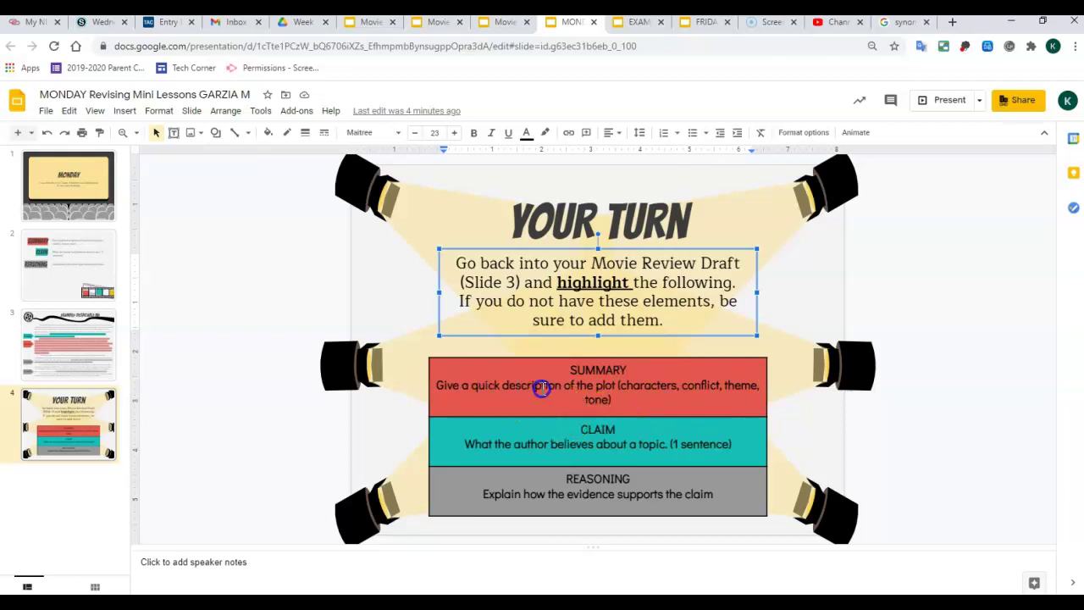
{"action": "left_click", "coordinate": [562, 442]}
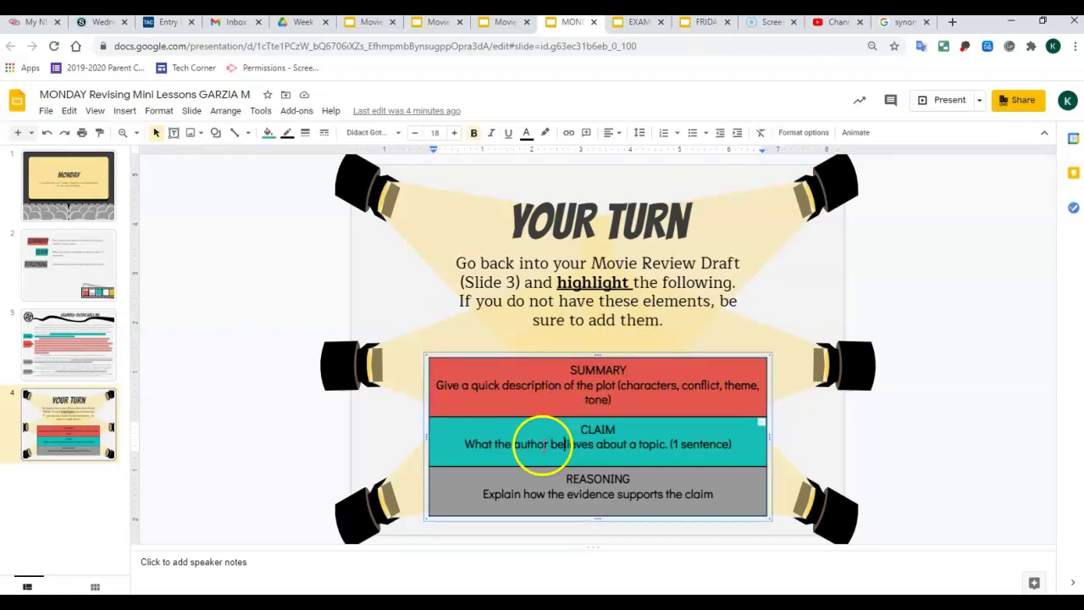
{"action": "left_click_drag", "start_coordinate": [549, 444], "coordinate": [623, 452]}
{"action": "left_click", "coordinate": [642, 490]}
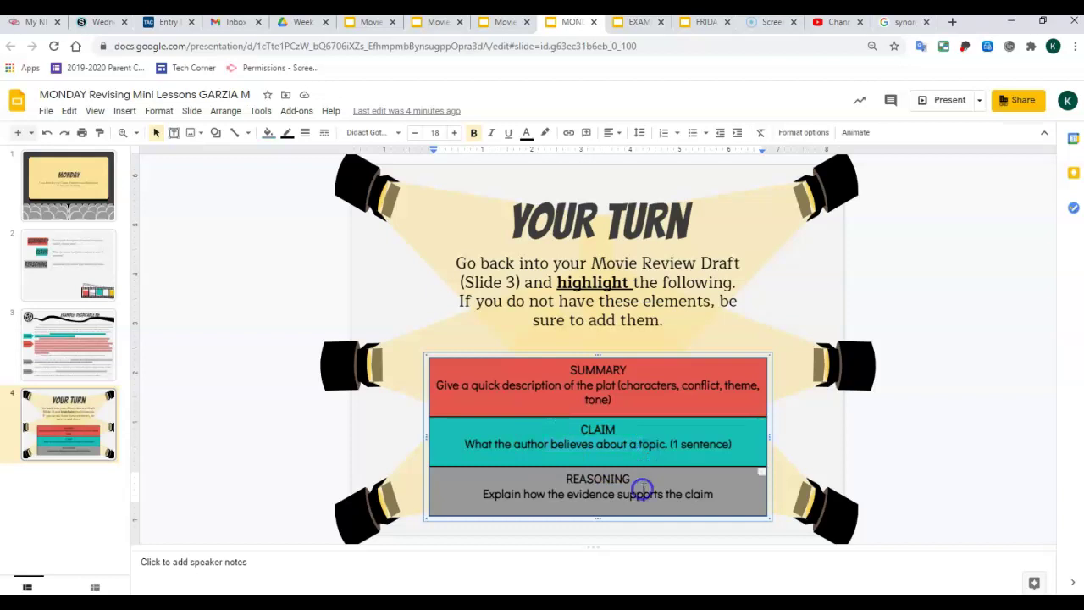
{"action": "left_click_drag", "start_coordinate": [525, 496], "coordinate": [569, 494]}
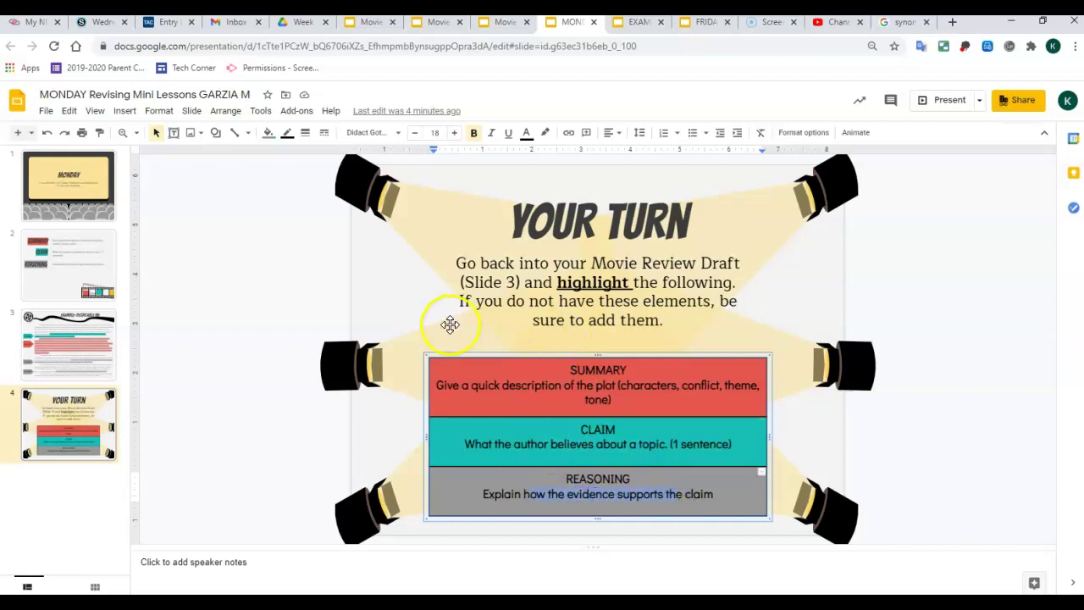
{"action": "left_click", "coordinate": [448, 323]}
Check which slide the Movie Review Draft link targets in the Movie Review Planning deck.
{"action": "left_click", "coordinate": [411, 285]}
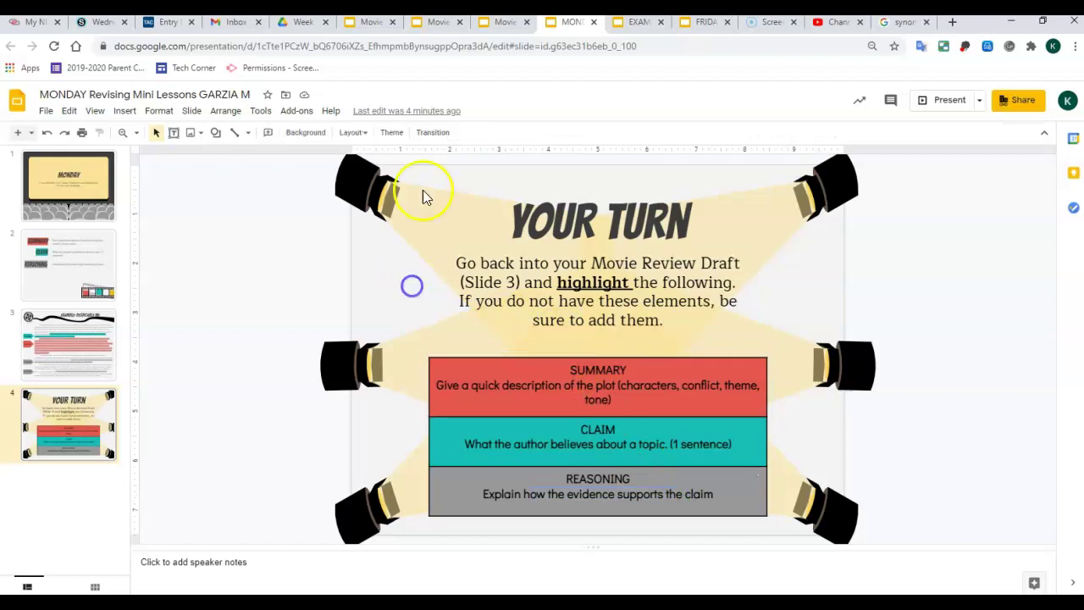
{"action": "left_click", "coordinate": [505, 27]}
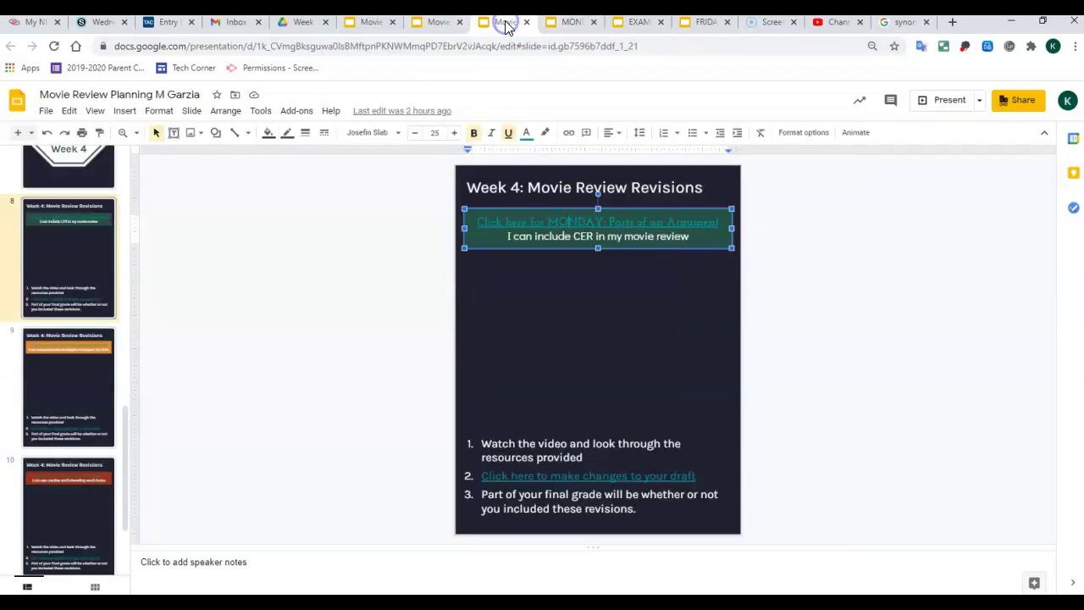
{"action": "scroll", "coordinate": [97, 395], "scroll_direction": "up", "scroll_amount": 2}
{"action": "scroll", "coordinate": [97, 393], "scroll_direction": "down", "scroll_amount": 2}
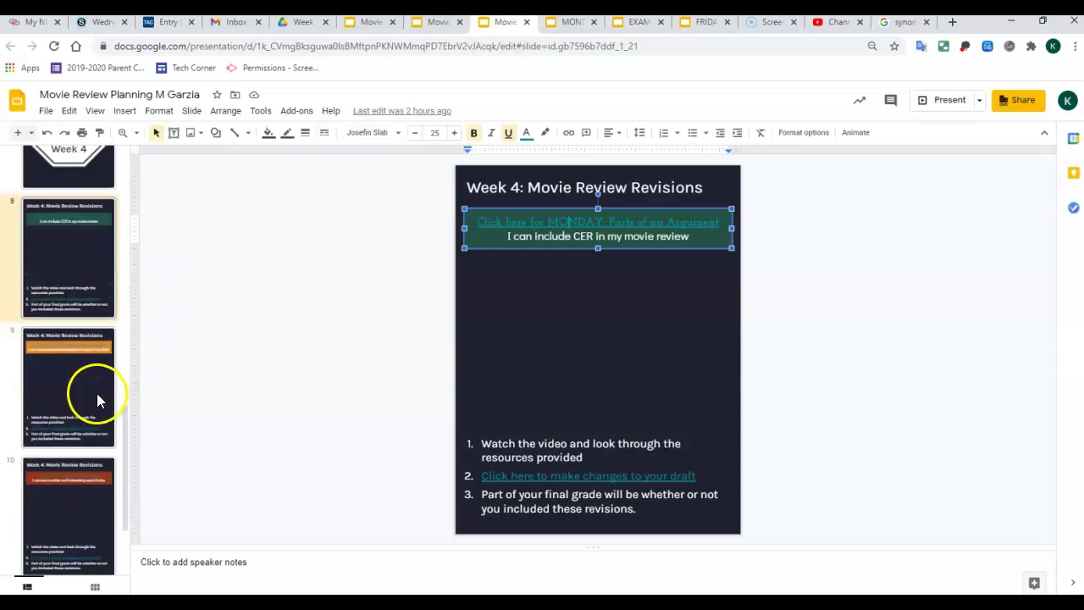
{"action": "left_click", "coordinate": [491, 476]}
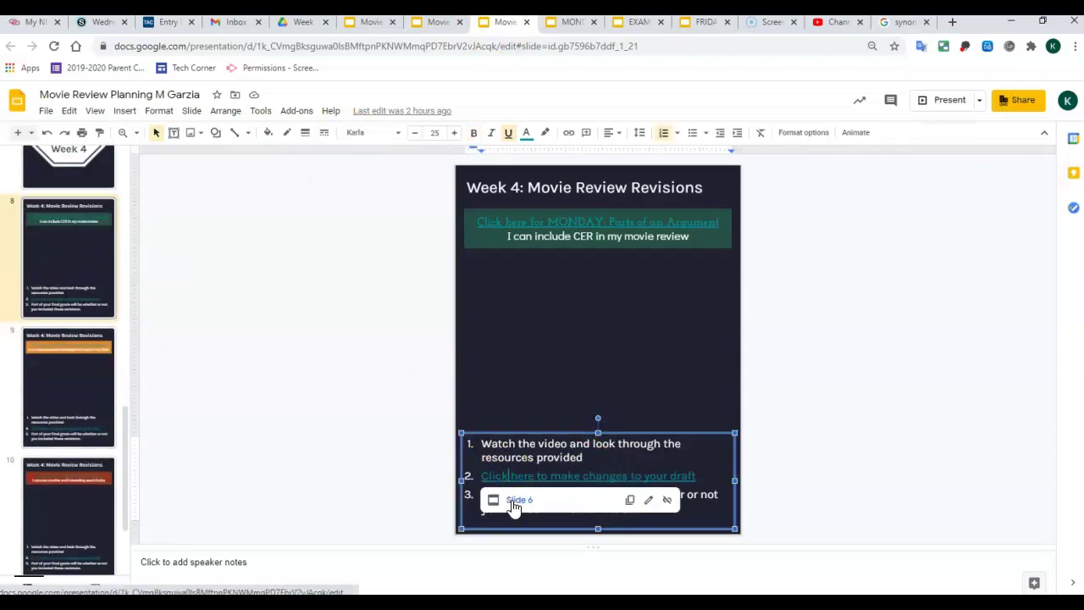
In the MONDAY deck, change '(Slide 3)' to '(Slide 6)' on the Your Turn slide.
{"action": "left_click", "coordinate": [574, 23]}
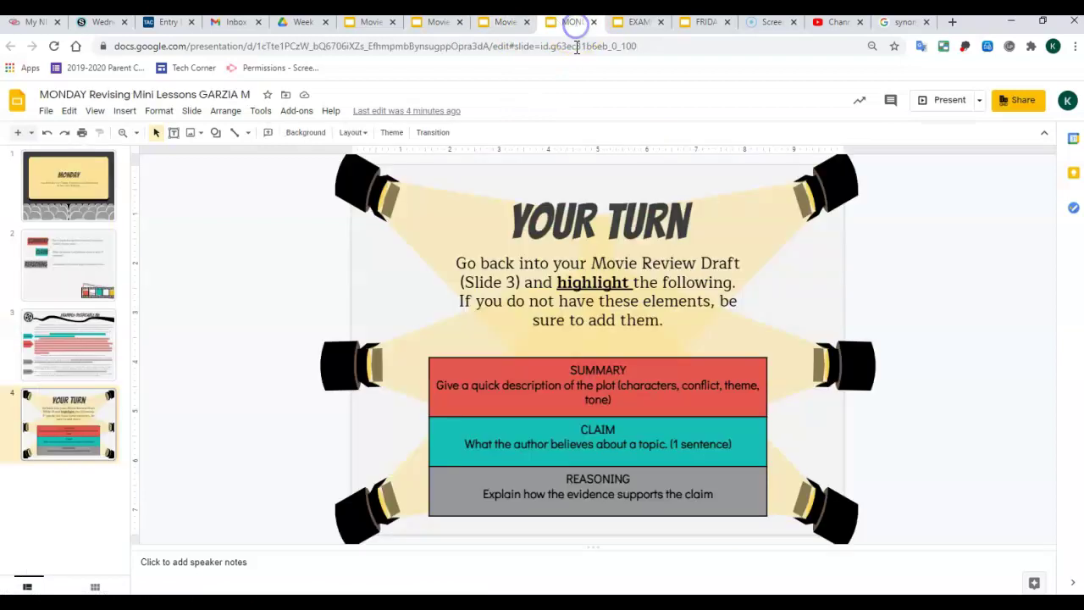
{"action": "left_click", "coordinate": [514, 281]}
{"action": "key", "text": "BackSpace"}
{"action": "type", "text": "6"}
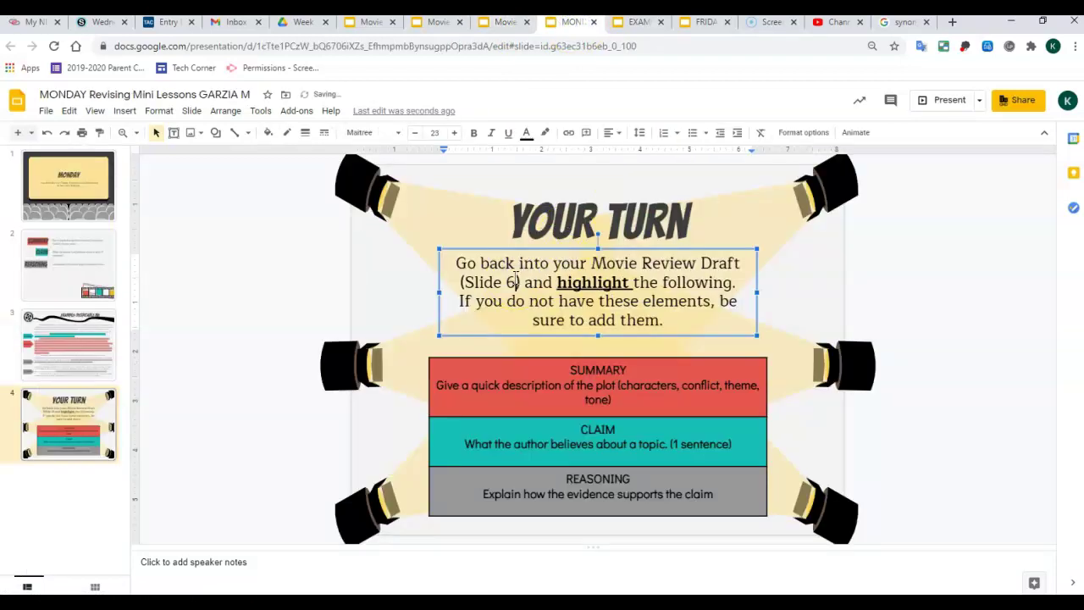
{"action": "left_click", "coordinate": [820, 282]}
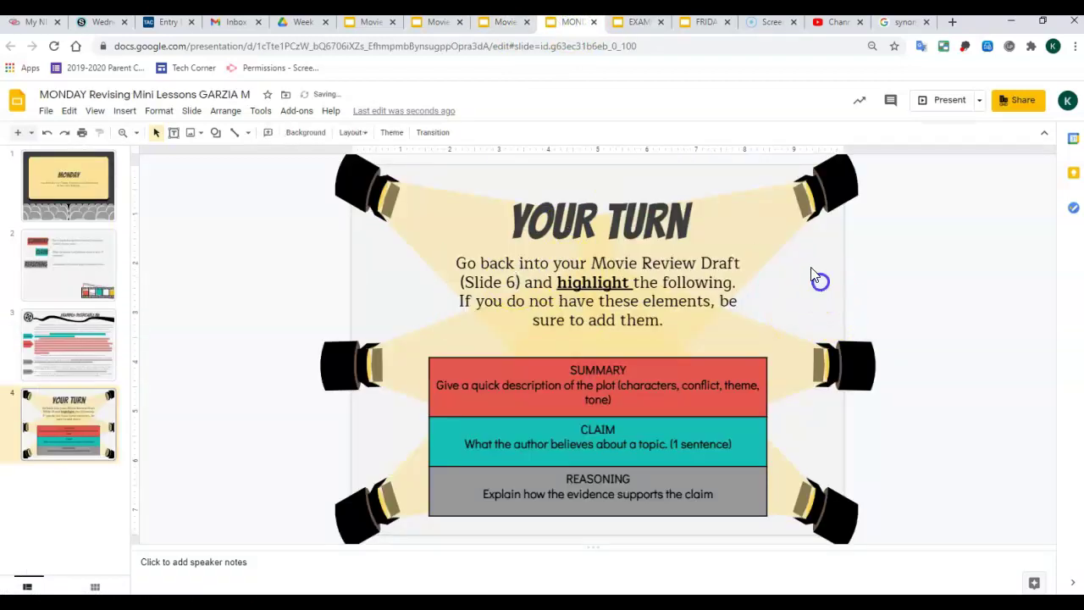
{"action": "left_click", "coordinate": [495, 23]}
{"action": "left_click", "coordinate": [612, 477]}
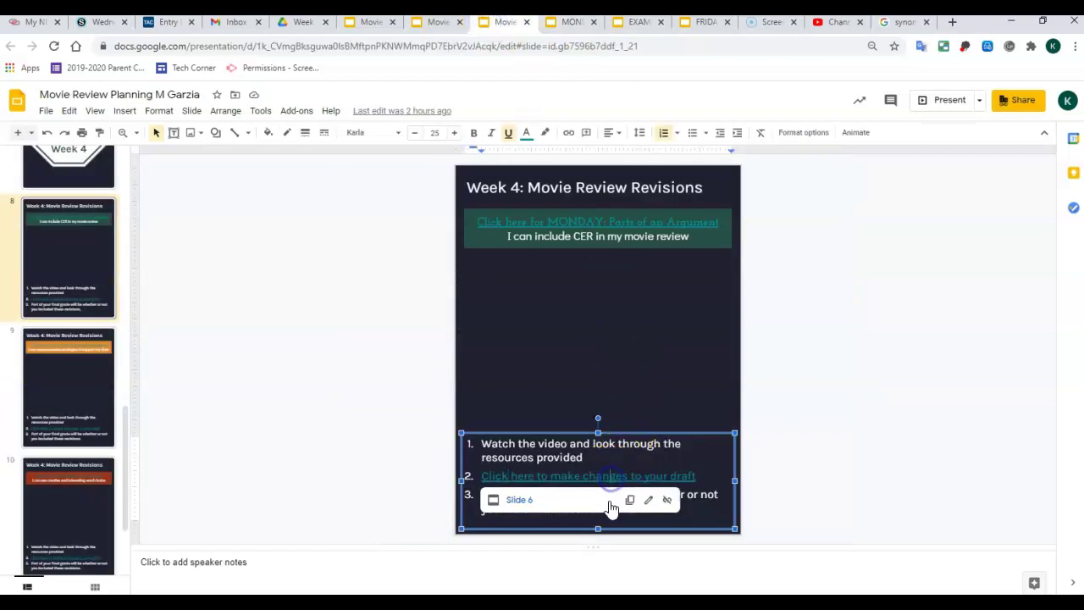
{"action": "left_click", "coordinate": [521, 502]}
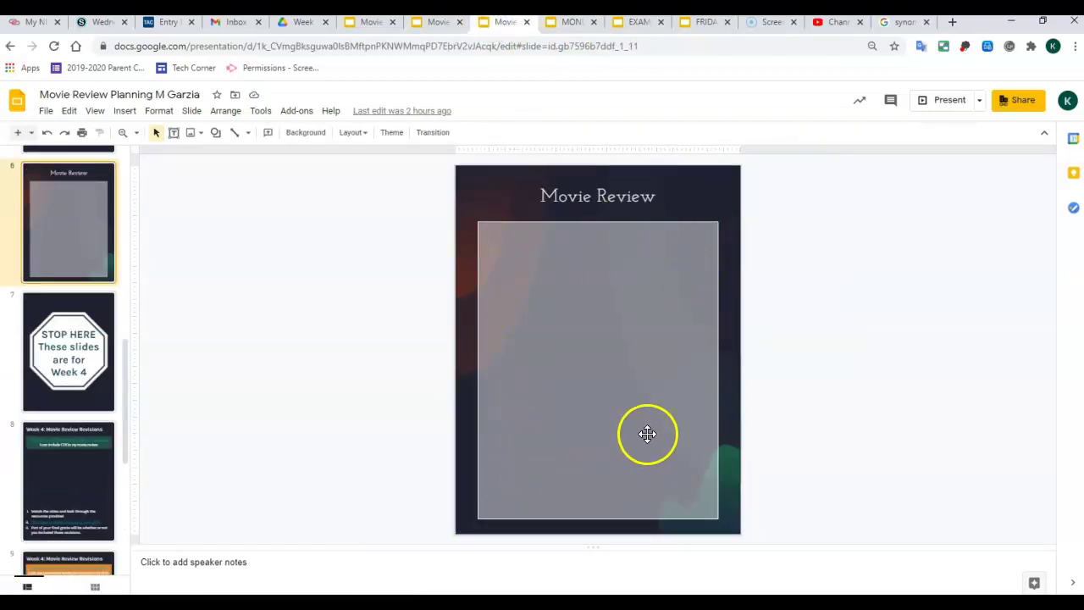
{"action": "scroll", "coordinate": [68, 252], "scroll_direction": "up", "scroll_amount": 4}
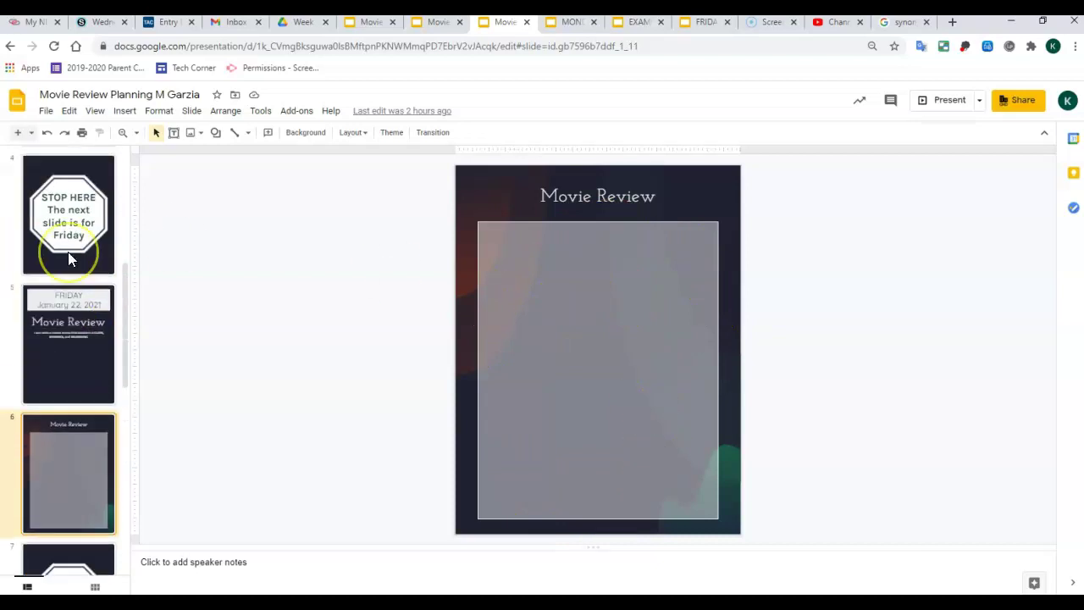
{"action": "scroll", "coordinate": [68, 259], "scroll_direction": "up", "scroll_amount": 2}
{"action": "left_click", "coordinate": [51, 201]}
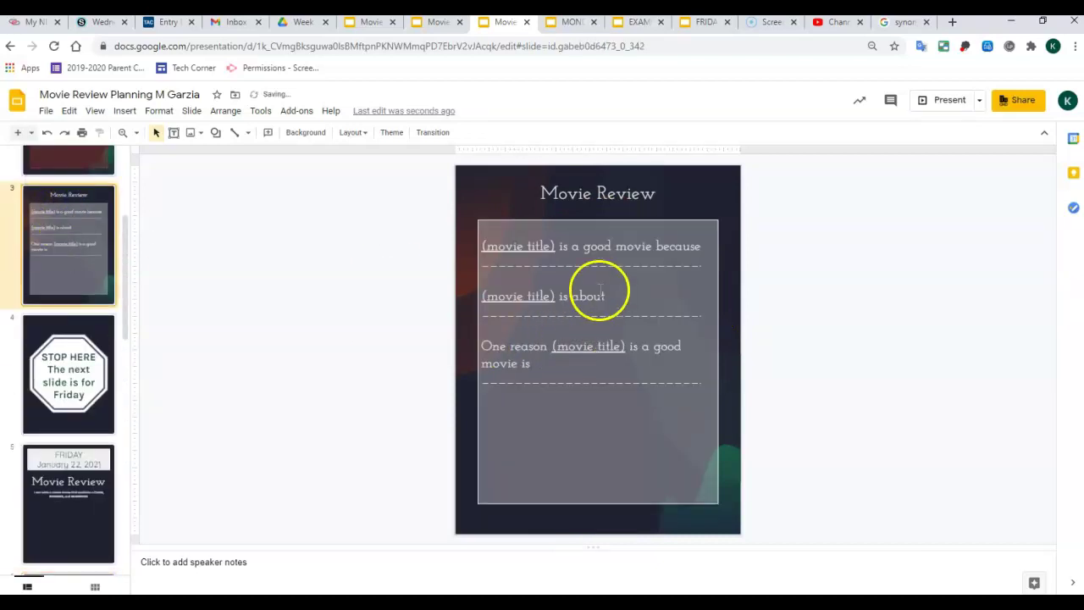
{"action": "scroll", "coordinate": [63, 411], "scroll_direction": "down", "scroll_amount": 3}
{"action": "left_click", "coordinate": [56, 377]}
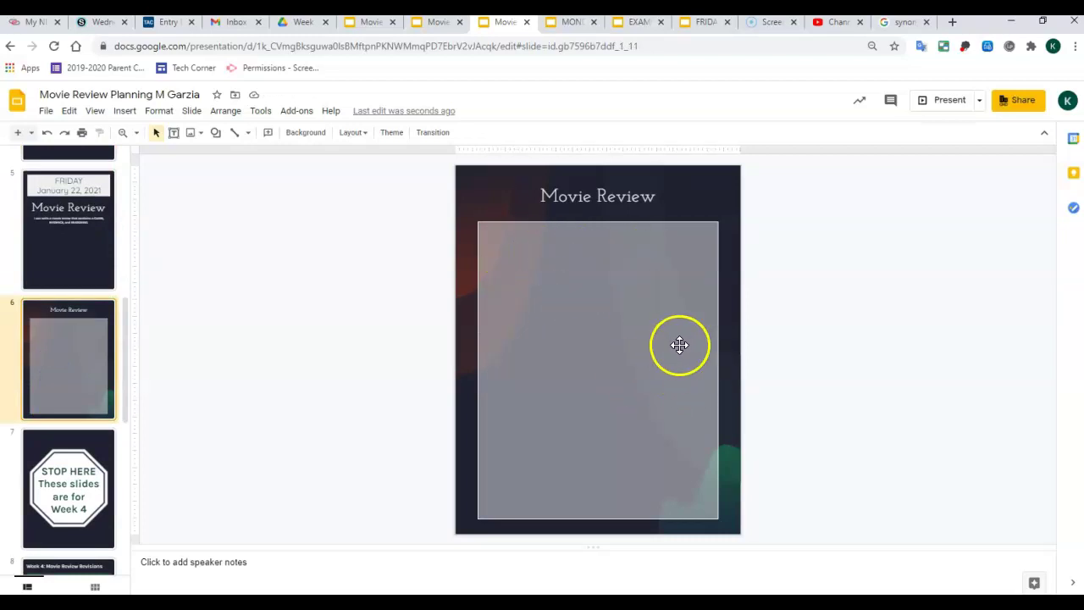
{"action": "scroll", "coordinate": [80, 436], "scroll_direction": "down", "scroll_amount": 3}
{"action": "left_click", "coordinate": [85, 351]}
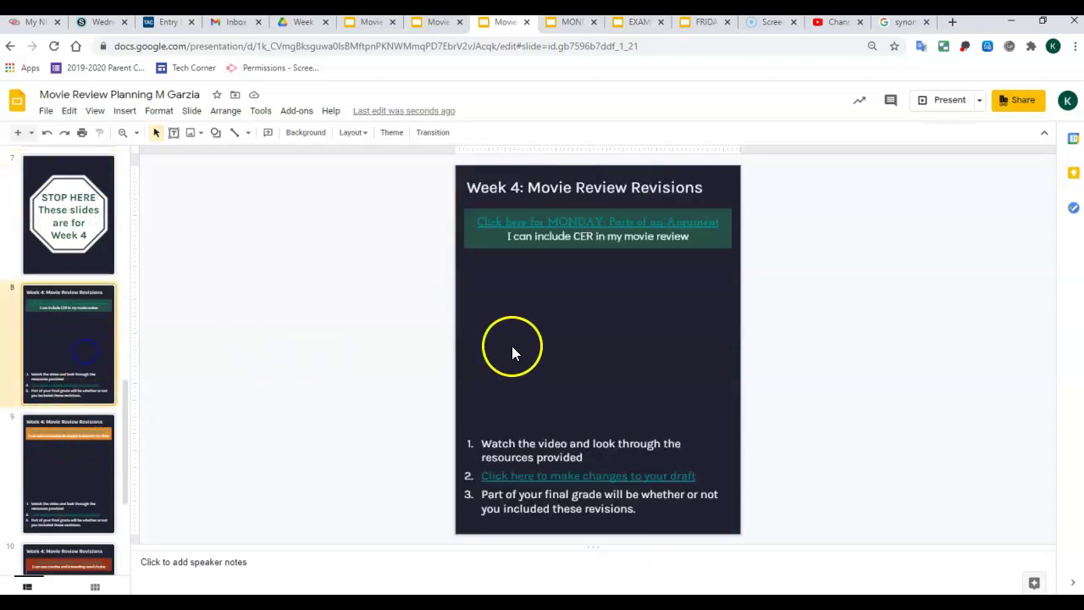